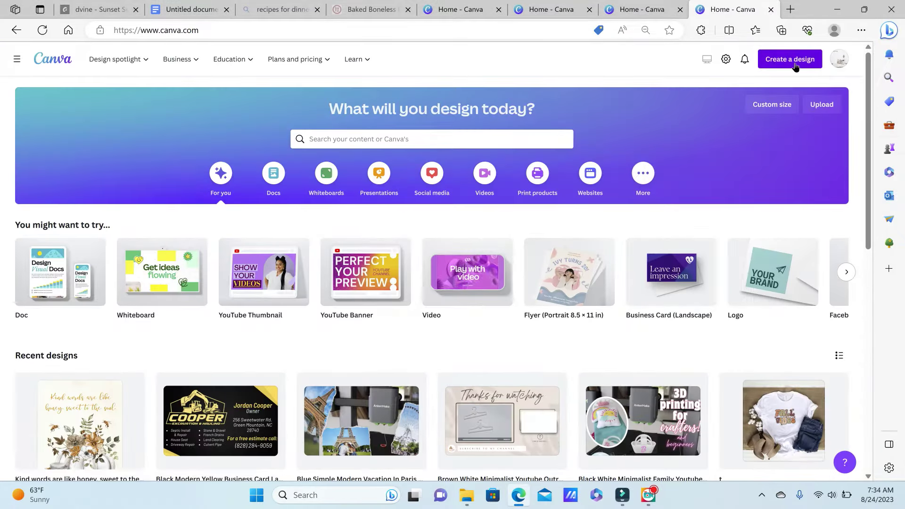
# - Start a new custom-size Canva design with the size units switched to inches
pyautogui.click(796, 67)
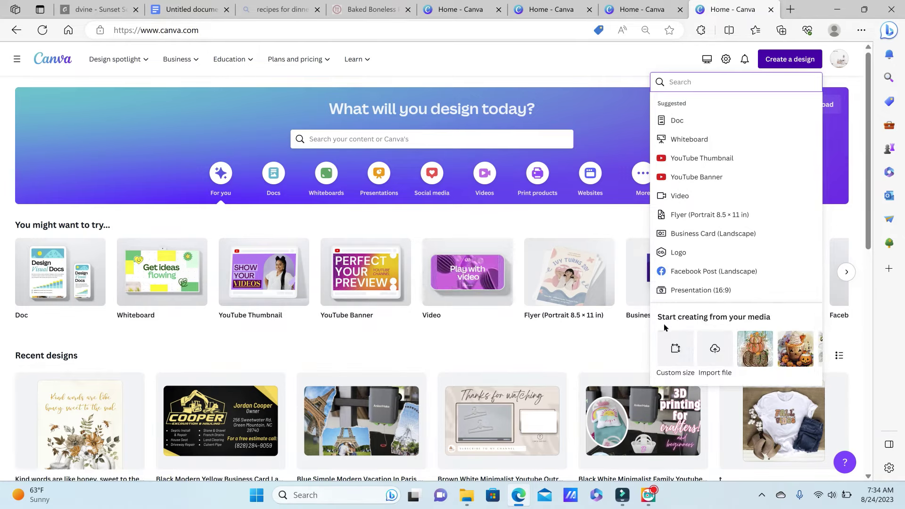
pyautogui.click(674, 349)
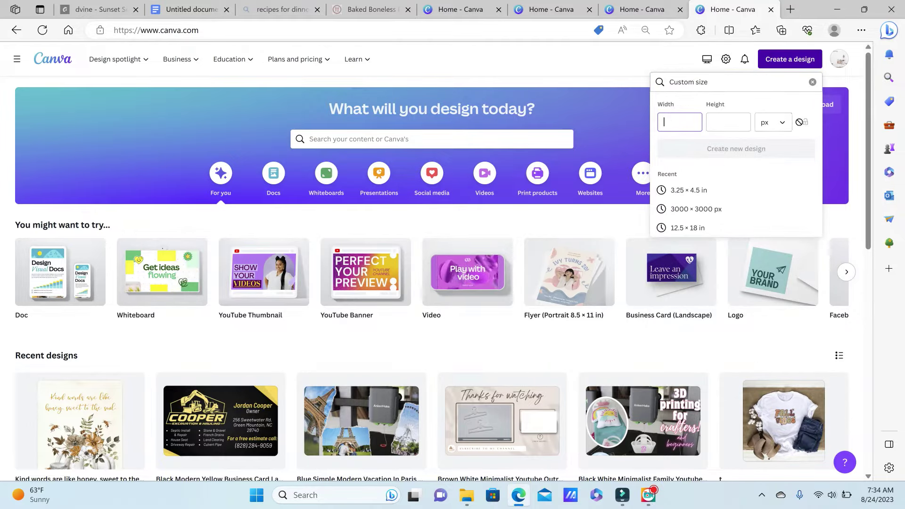
pyautogui.click(783, 125)
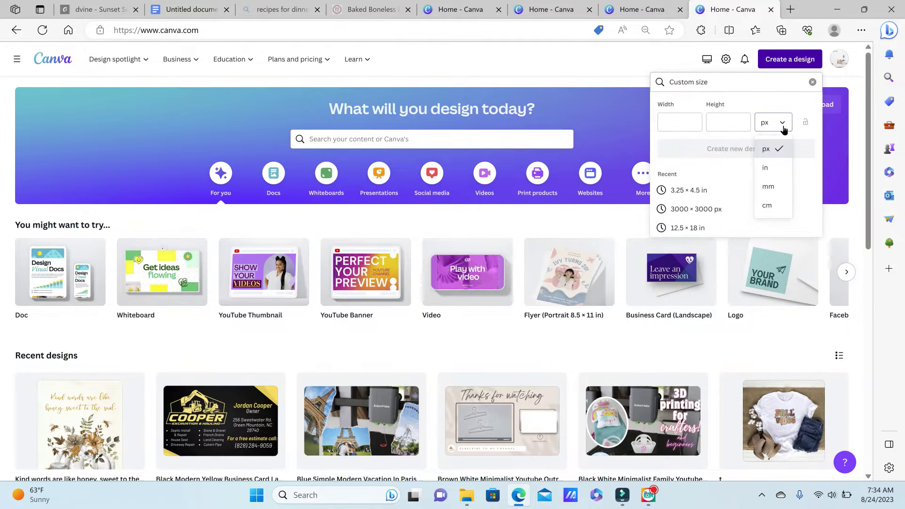
pyautogui.click(767, 168)
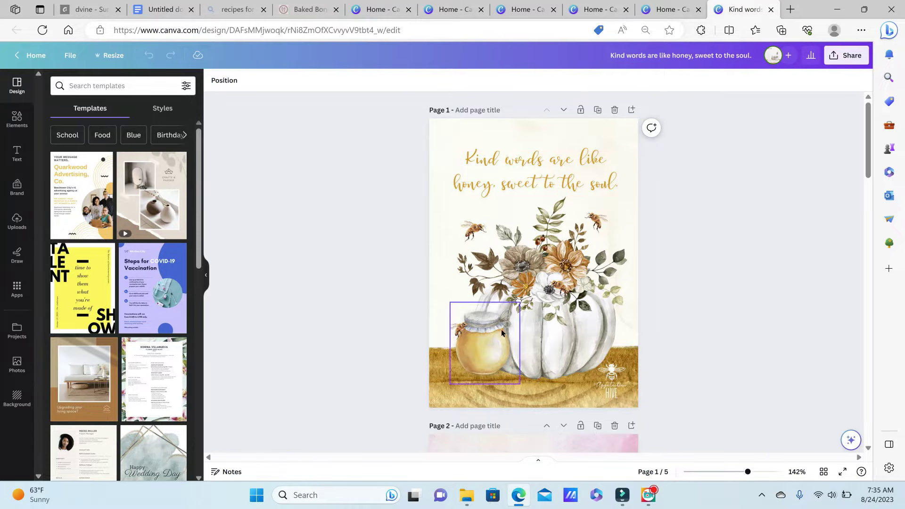
# - Insert a blank page right after the bee artwork page
pyautogui.scroll(-5, 603, 247)
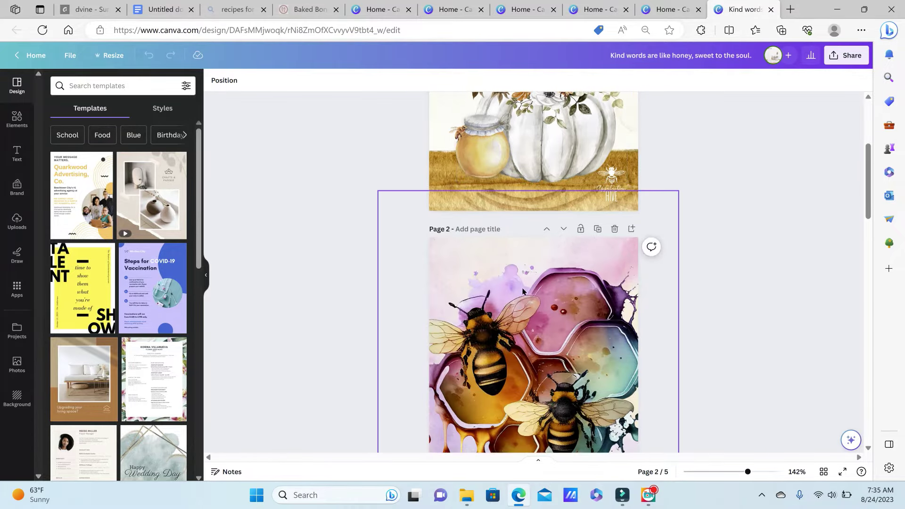
pyautogui.scroll(-1, 542, 313)
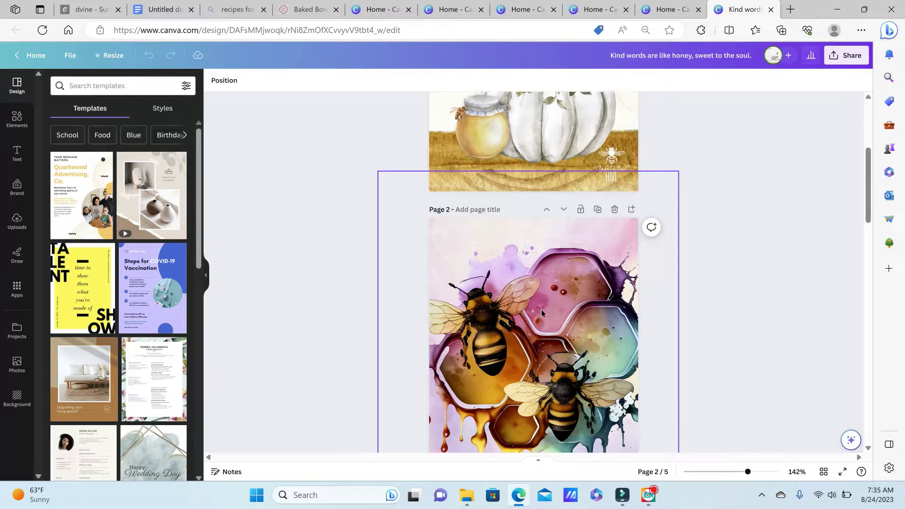
pyautogui.scroll(-3, 542, 313)
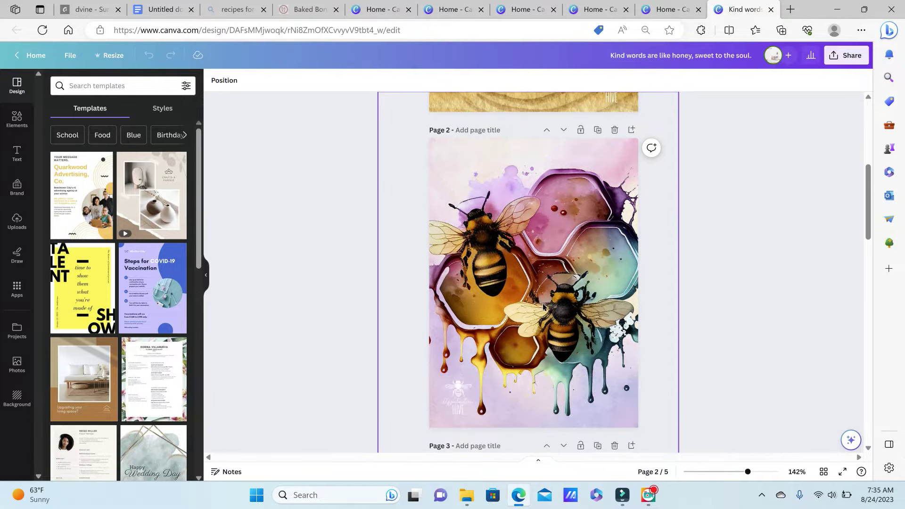
pyautogui.click(631, 130)
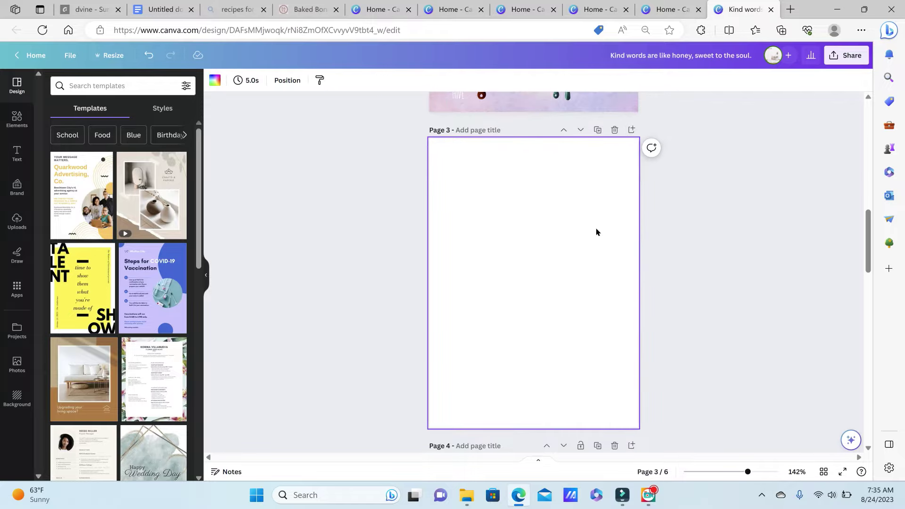
pyautogui.click(459, 503)
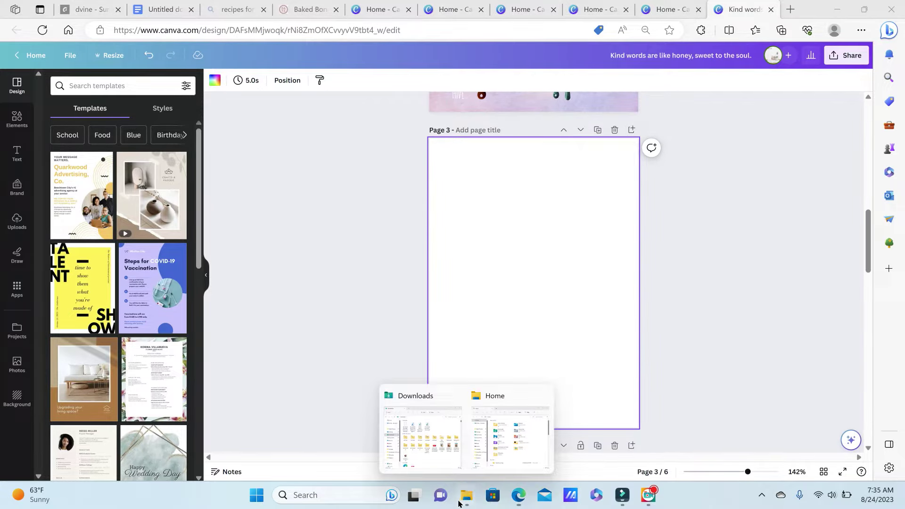
# - Drag twobees.png from the Downloads folder onto the blank Page 3
pyautogui.click(503, 428)
pyautogui.moveTo(469, 493)
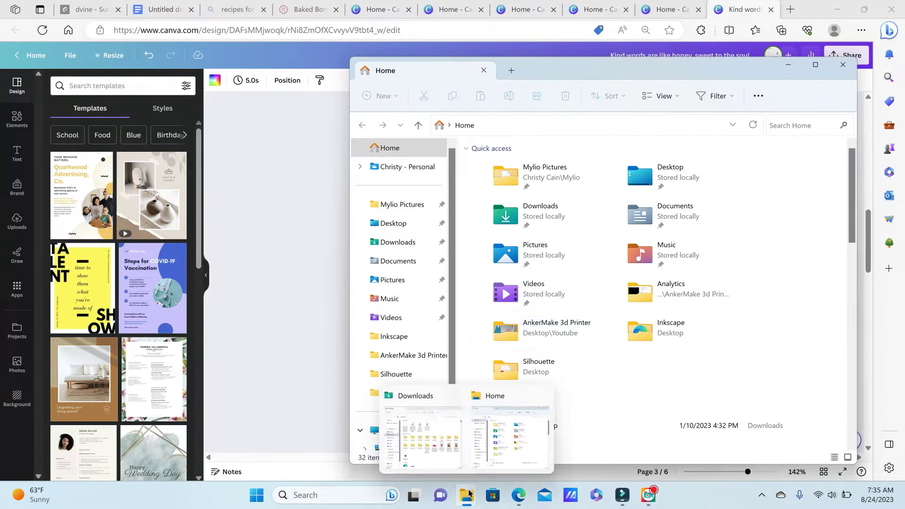
pyautogui.click(438, 465)
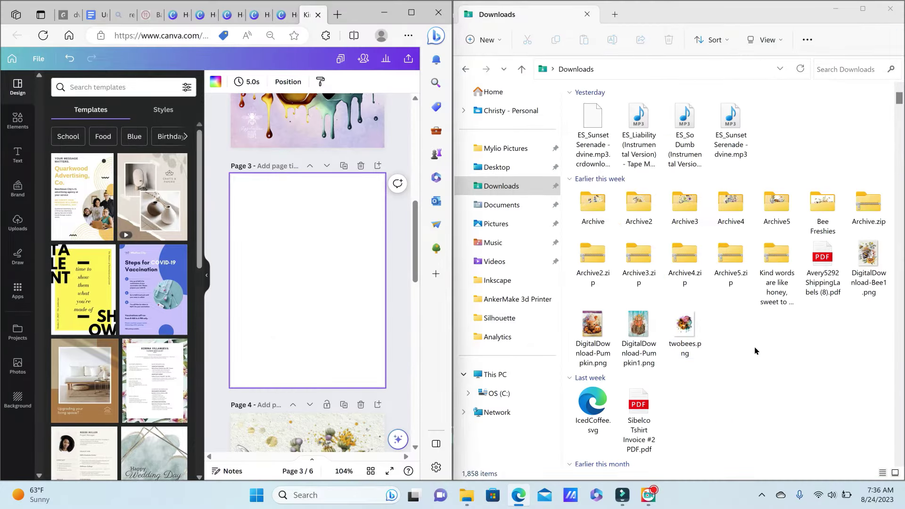
pyautogui.doubleClick(684, 330)
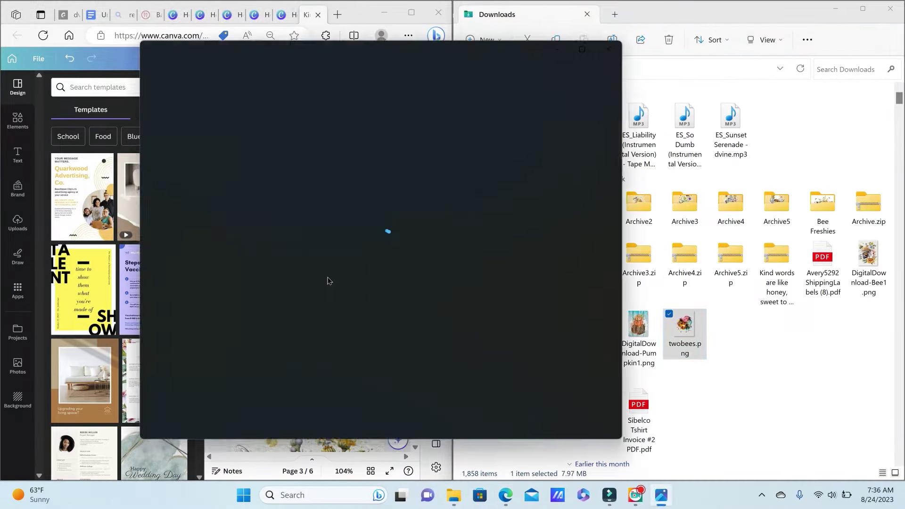
pyautogui.moveTo(329, 281); pyautogui.dragTo(309, 289)
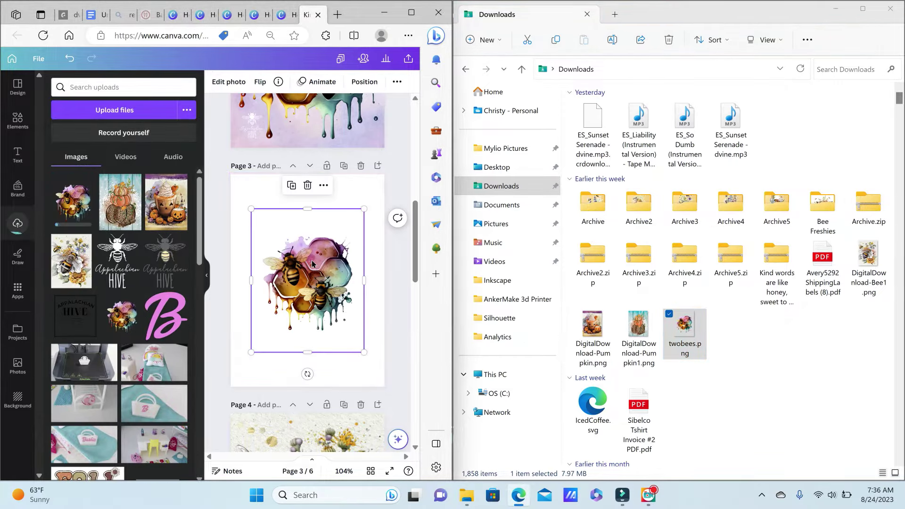
pyautogui.click(411, 13)
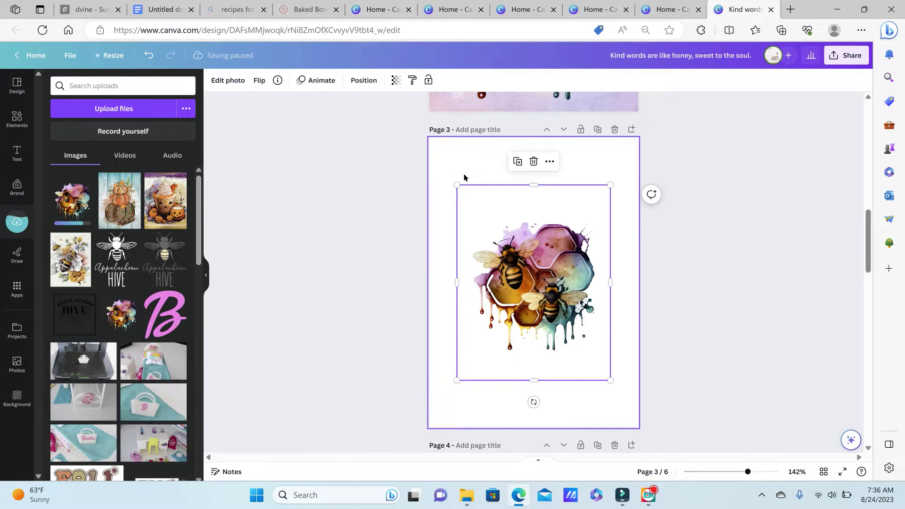
# - Enlarge the two-bee image to about 4.1 × 5.2 and nudge it left on Page 3
pyautogui.moveTo(388, 151); pyautogui.dragTo(367, 142)
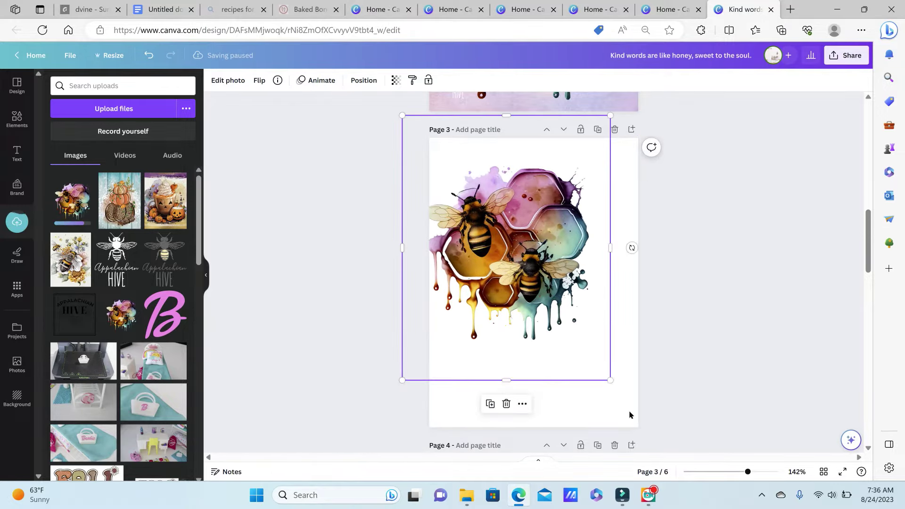
pyautogui.moveTo(621, 387); pyautogui.dragTo(684, 437)
pyautogui.moveTo(578, 319); pyautogui.dragTo(574, 318)
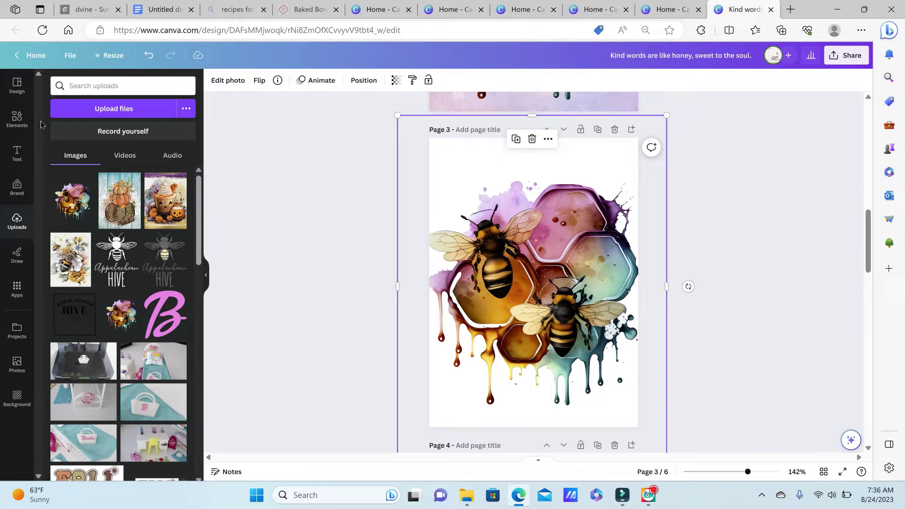
# - Search the design elements for 'watercolo' and filter the results to photos
pyautogui.click(17, 124)
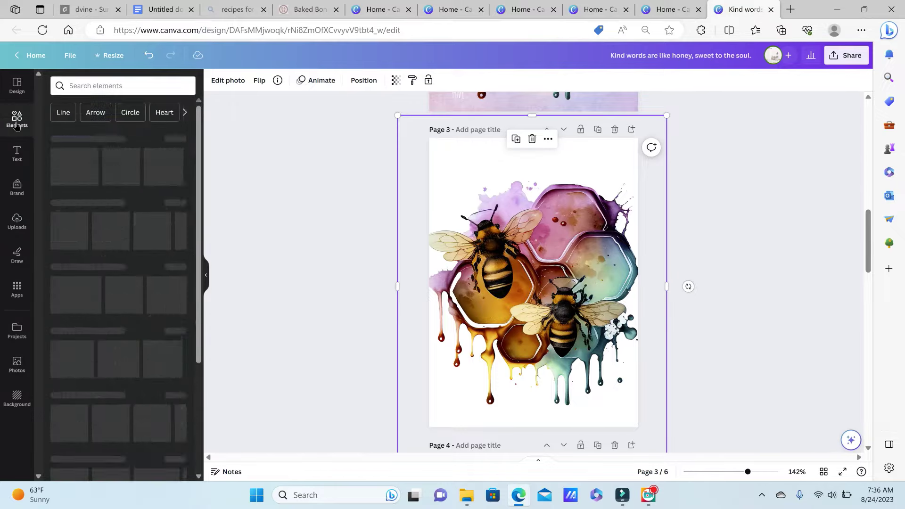
pyautogui.click(111, 83)
pyautogui.write('watercolor')
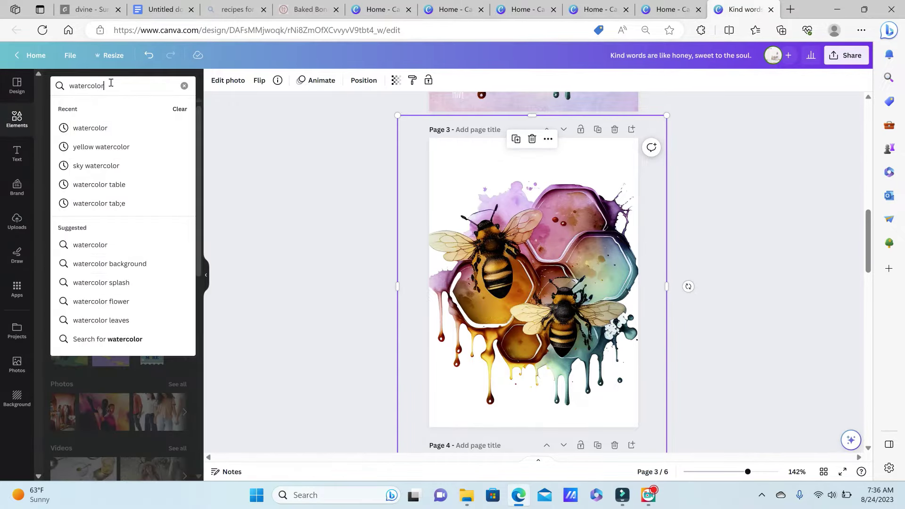
pyautogui.press('Return')
pyautogui.click(116, 109)
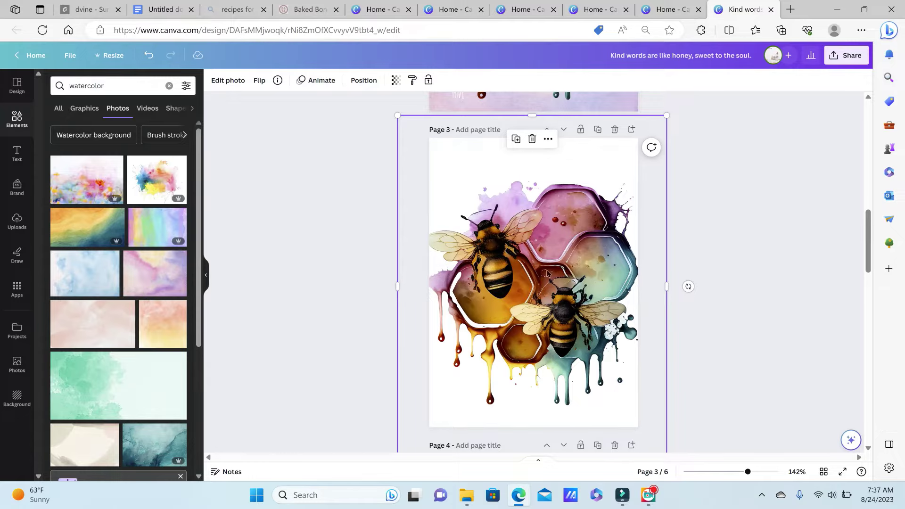
# - Add the pink-yellow watercolor photo, rotate it, and send it behind the bees
pyautogui.click(136, 272)
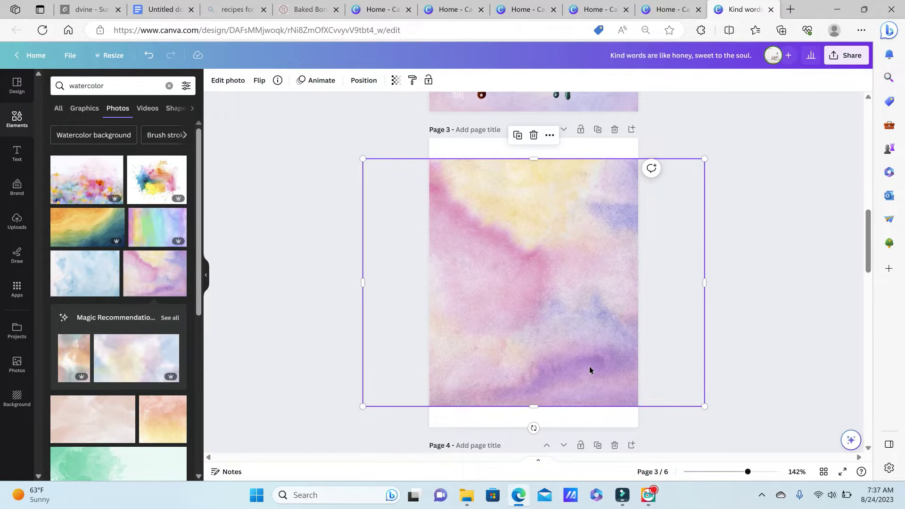
pyautogui.moveTo(534, 428); pyautogui.dragTo(386, 282)
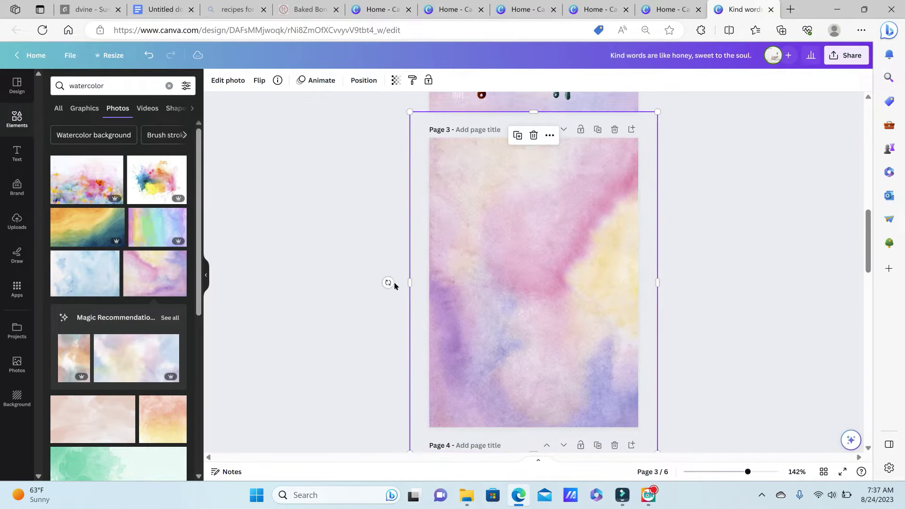
pyautogui.click(364, 81)
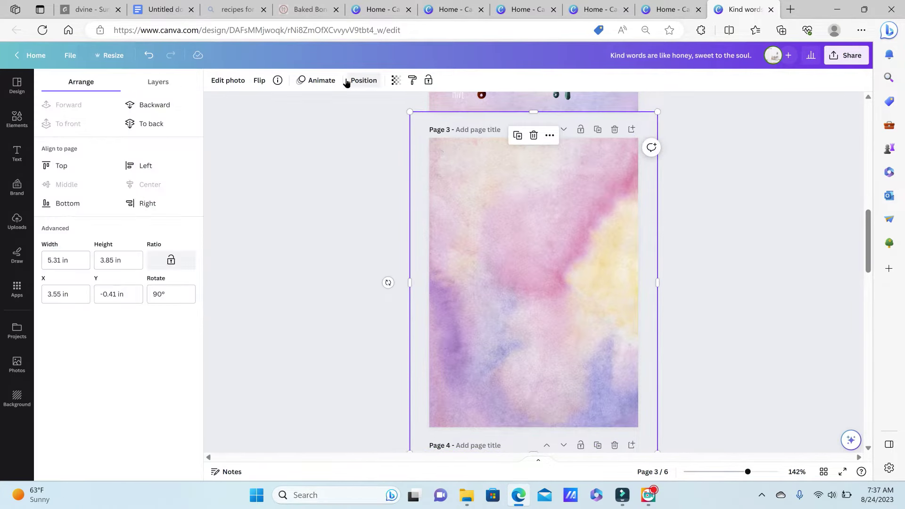
pyautogui.click(157, 125)
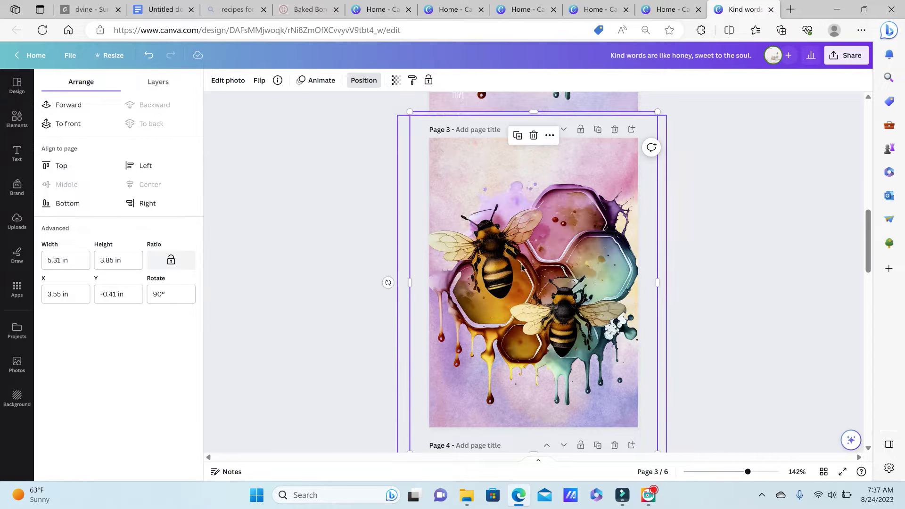
# - Deselect the background, then add and delete a blank page 7, keeping six pages
pyautogui.click(774, 313)
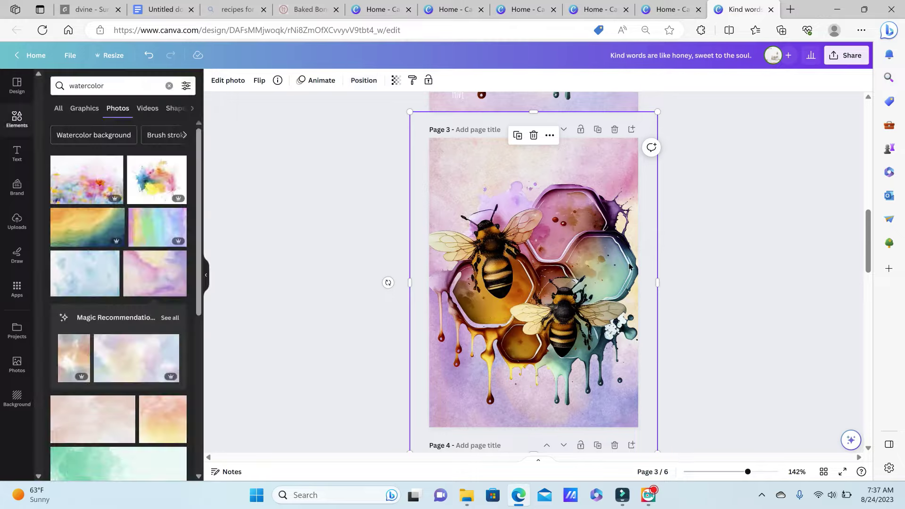
pyautogui.click(679, 264)
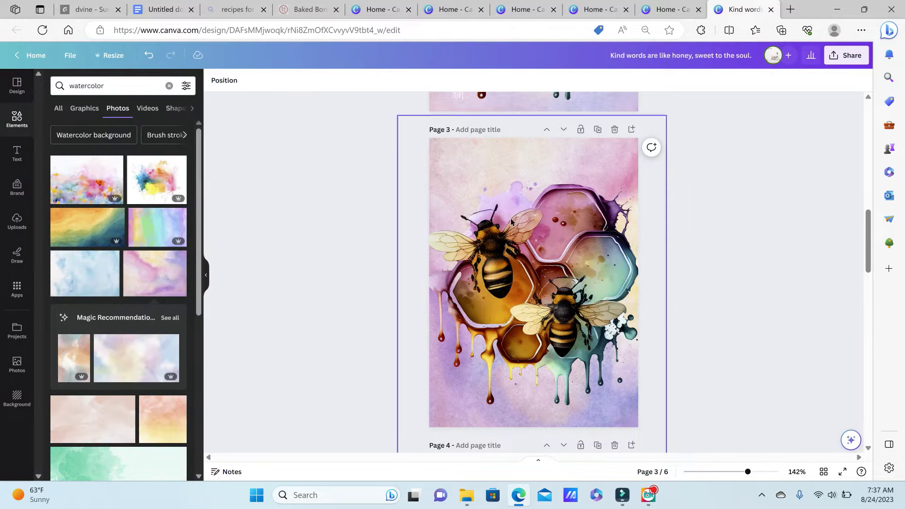
pyautogui.scroll(-15, 550, 330)
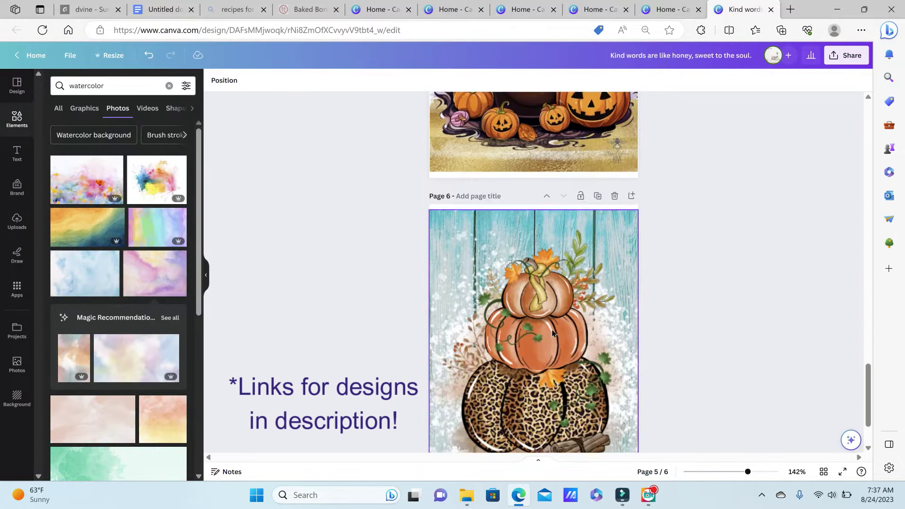
pyautogui.scroll(-2, 553, 333)
pyautogui.scroll(7, 553, 333)
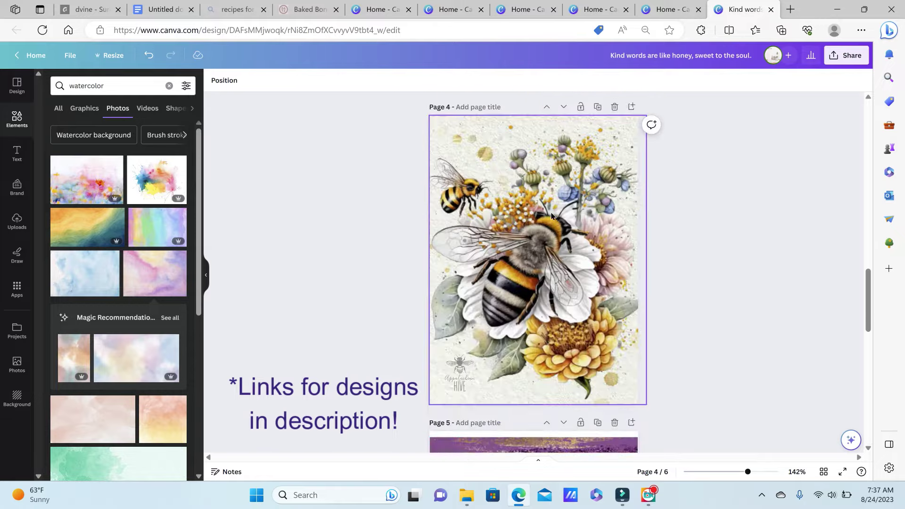
pyautogui.scroll(-7, 627, 129)
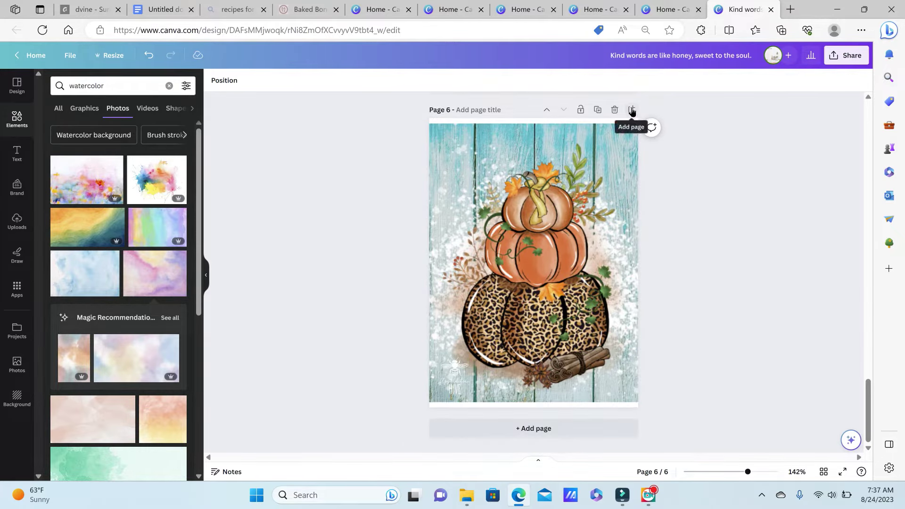
pyautogui.click(631, 110)
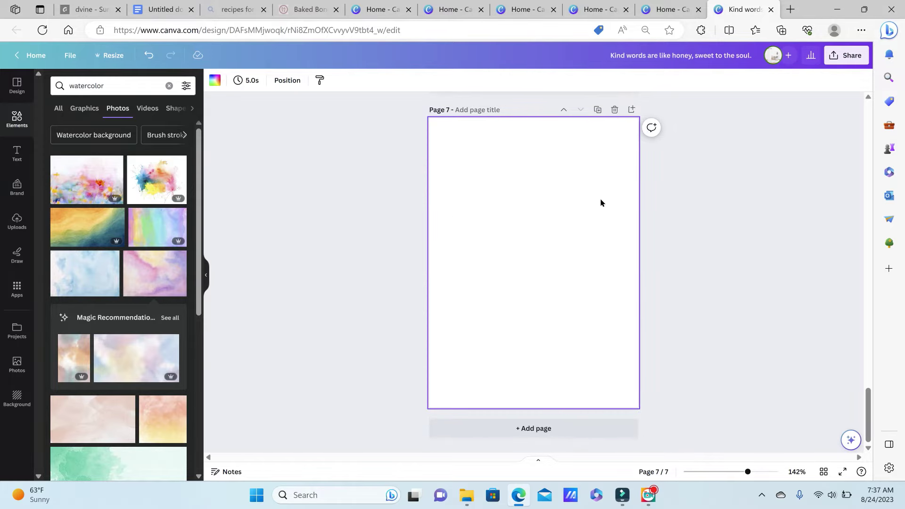
pyautogui.click(614, 110)
pyautogui.scroll(15, 616, 117)
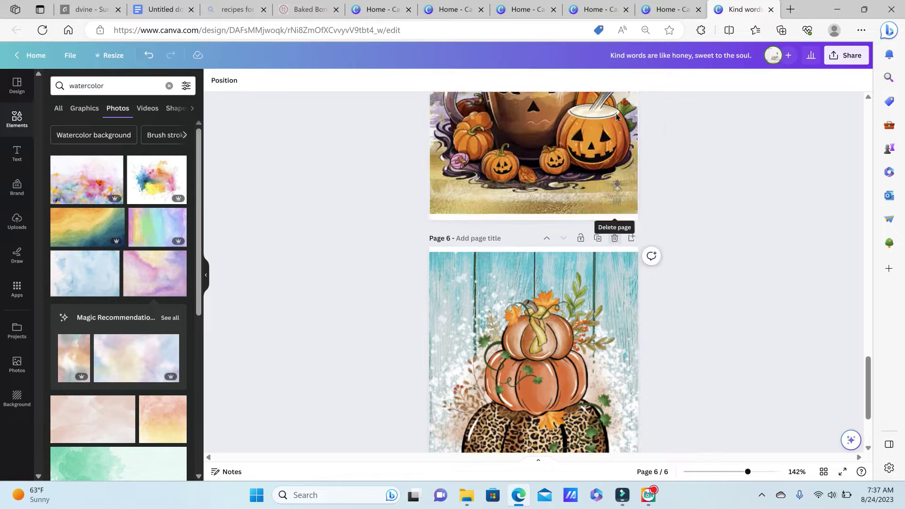
pyautogui.scroll(10, 616, 117)
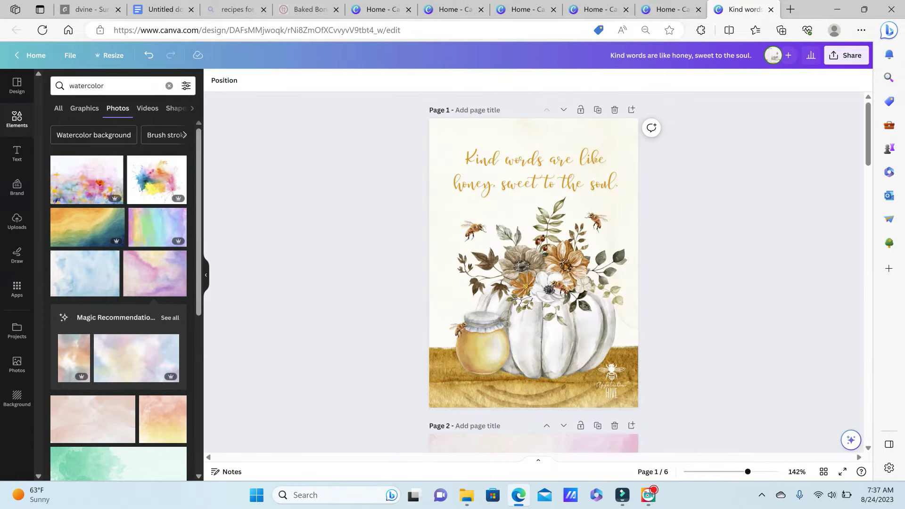
# - Open the design's download options from the Share panel
pyautogui.click(849, 55)
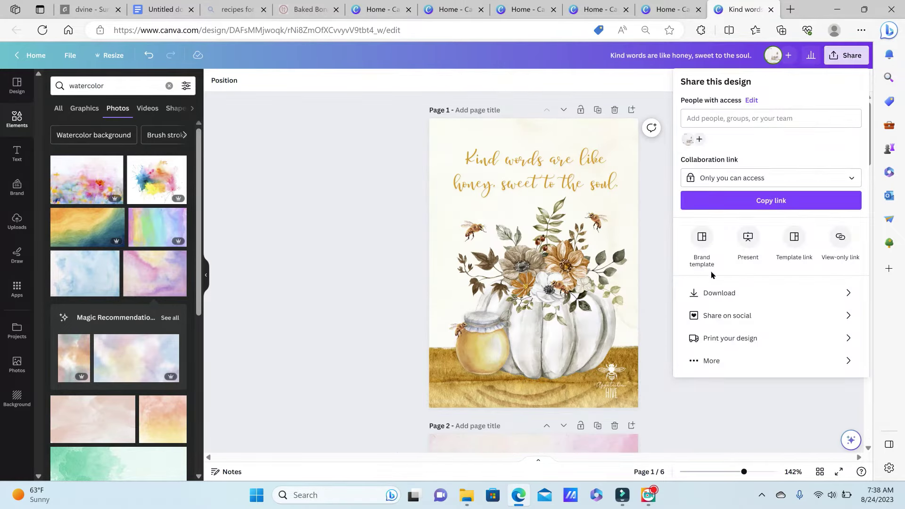
pyautogui.click(726, 293)
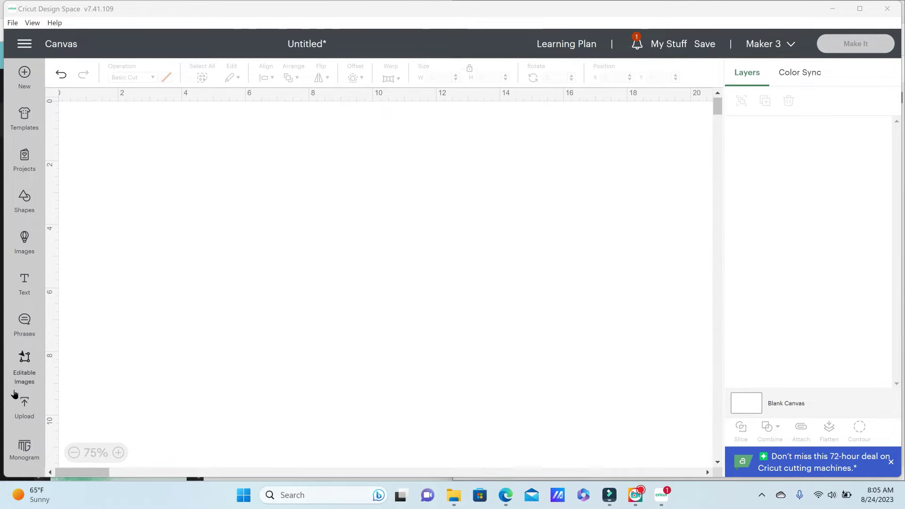
# - Upload the bee artwork PNG from Downloads as a Complex image, keeping its background
pyautogui.click(28, 411)
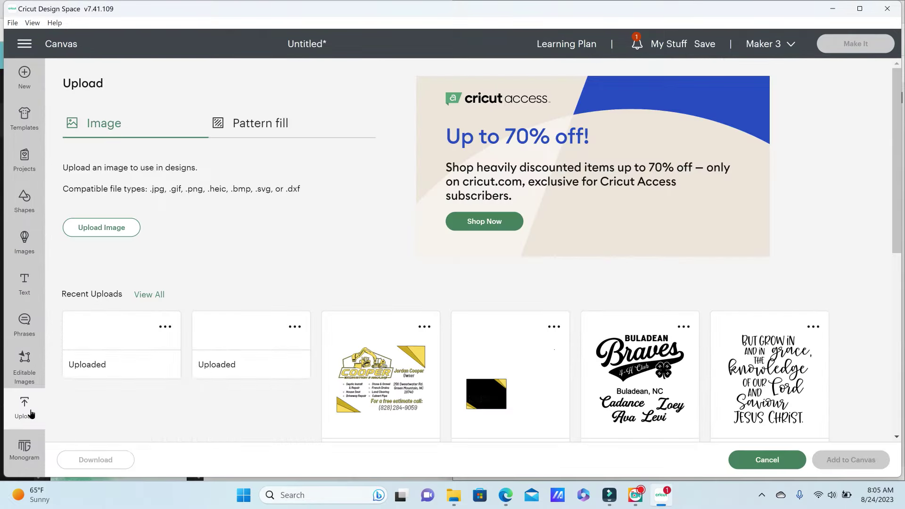
pyautogui.click(101, 227)
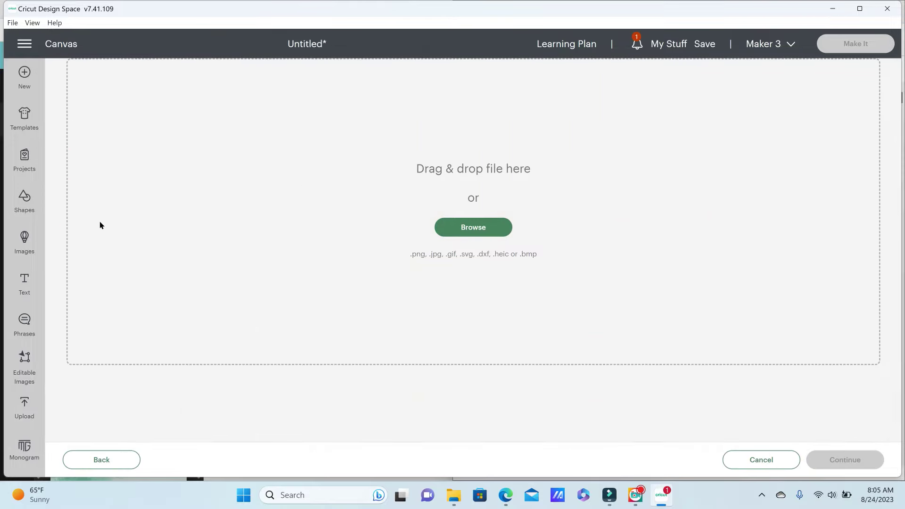
pyautogui.click(453, 495)
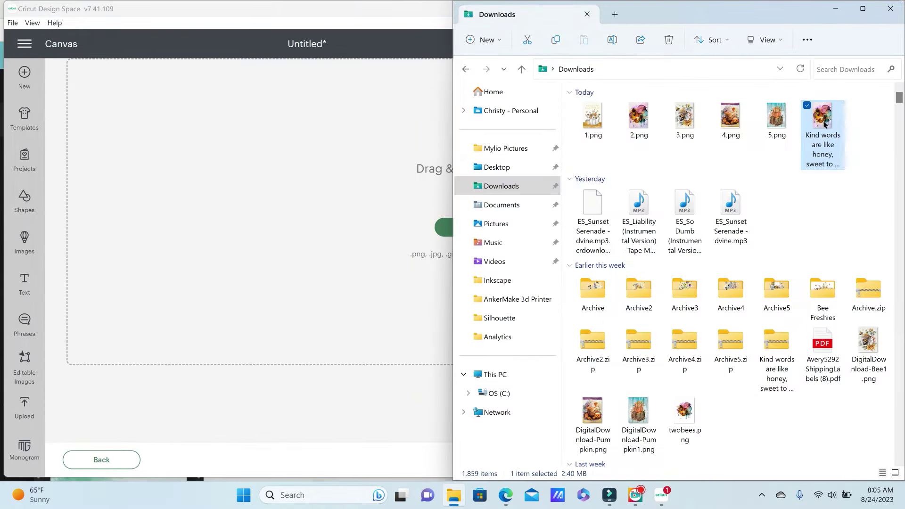
pyautogui.moveTo(824, 123); pyautogui.dragTo(337, 246)
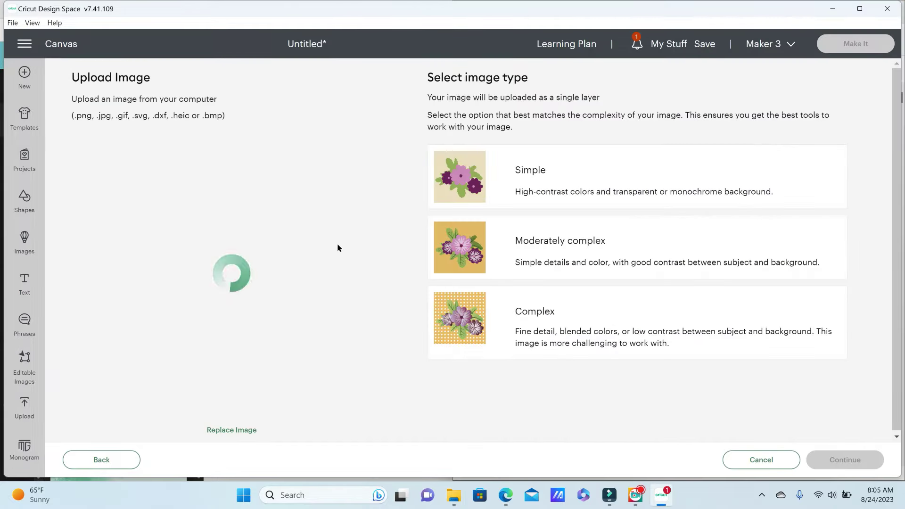
pyautogui.click(603, 345)
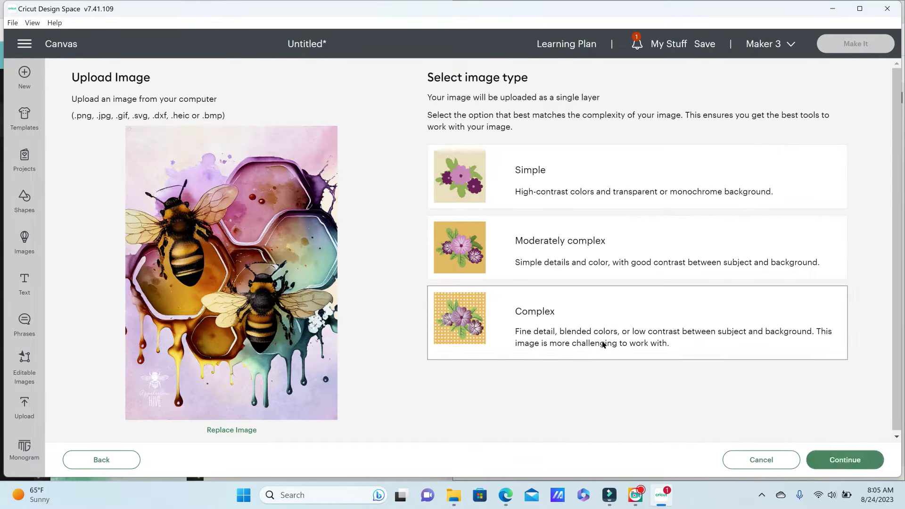
pyautogui.click(860, 464)
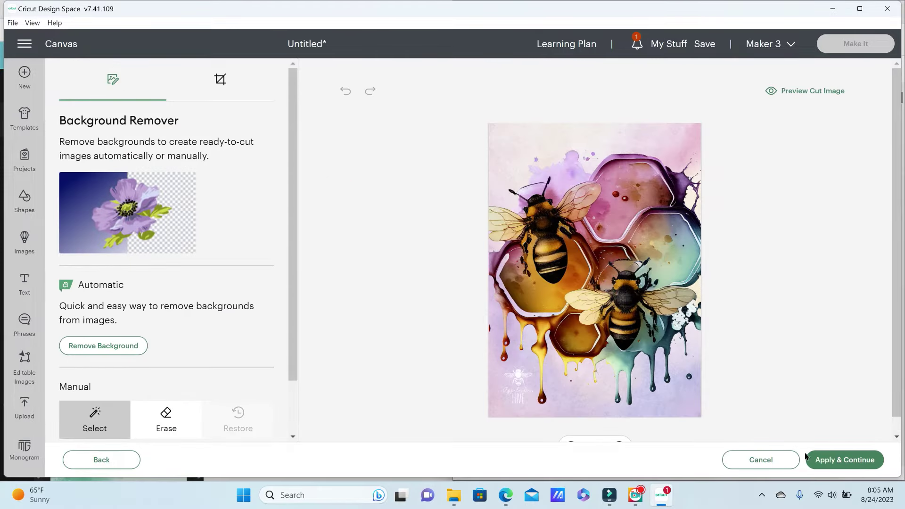
pyautogui.click(838, 454)
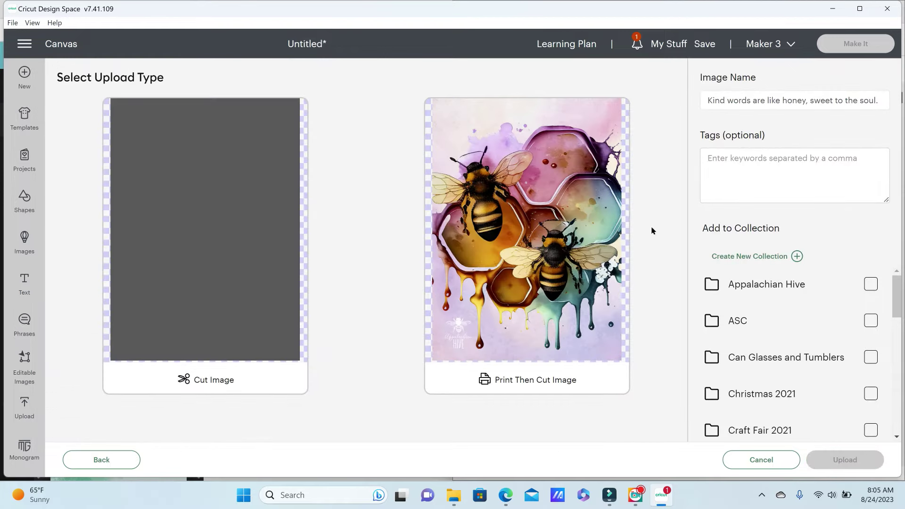
# - Save the upload as a Print Then Cut image and place it on the canvas
pyautogui.click(508, 207)
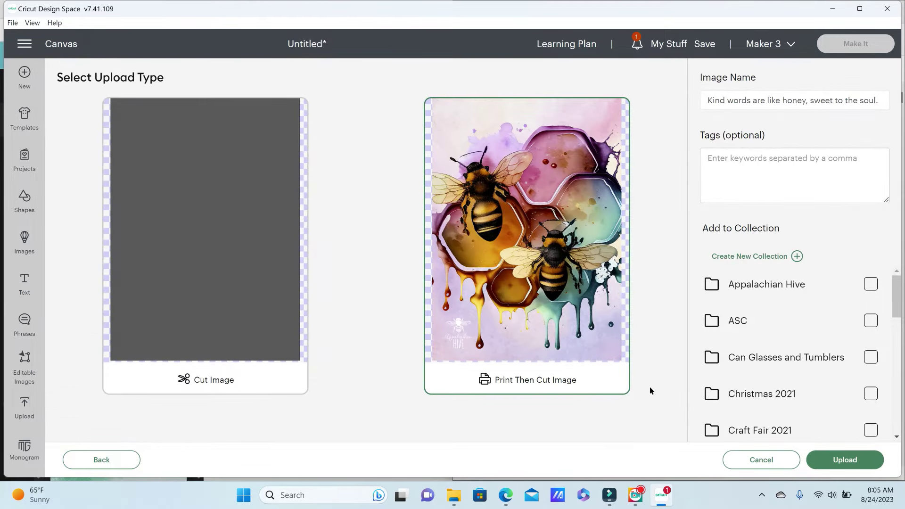
pyautogui.click(852, 462)
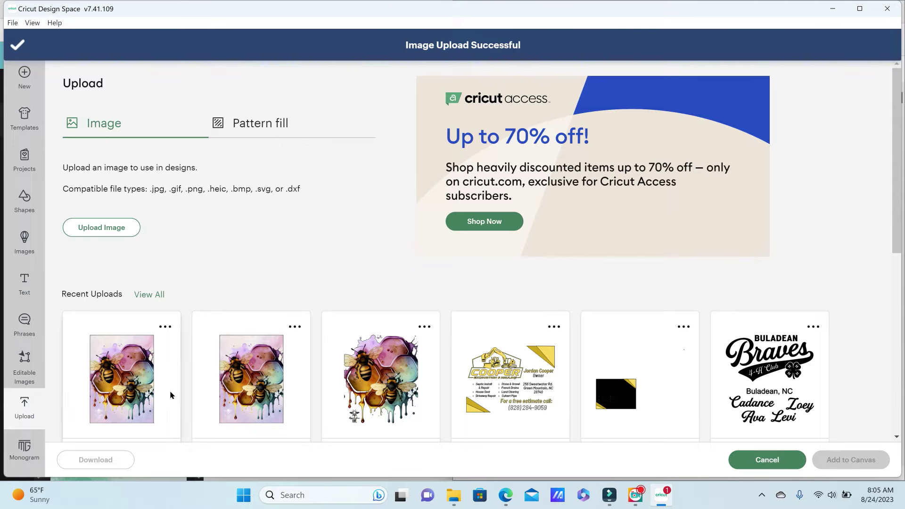
pyautogui.click(159, 389)
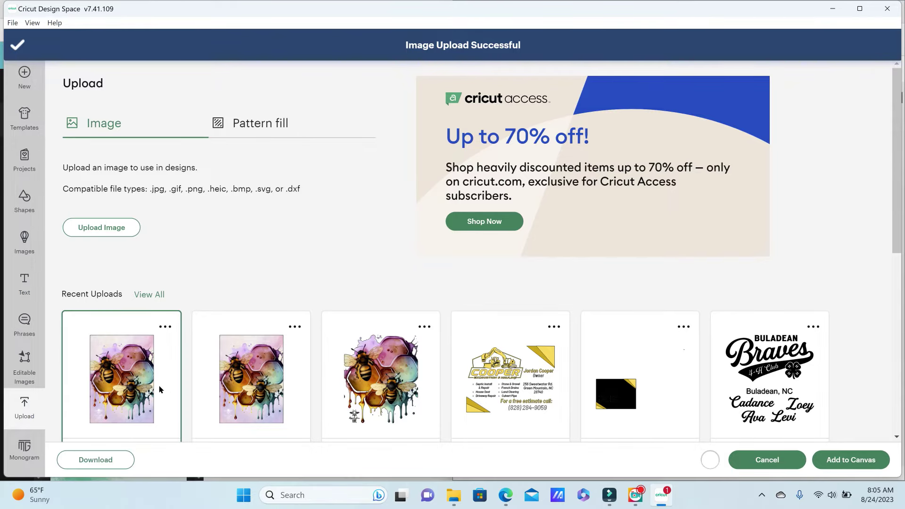
pyautogui.click(843, 461)
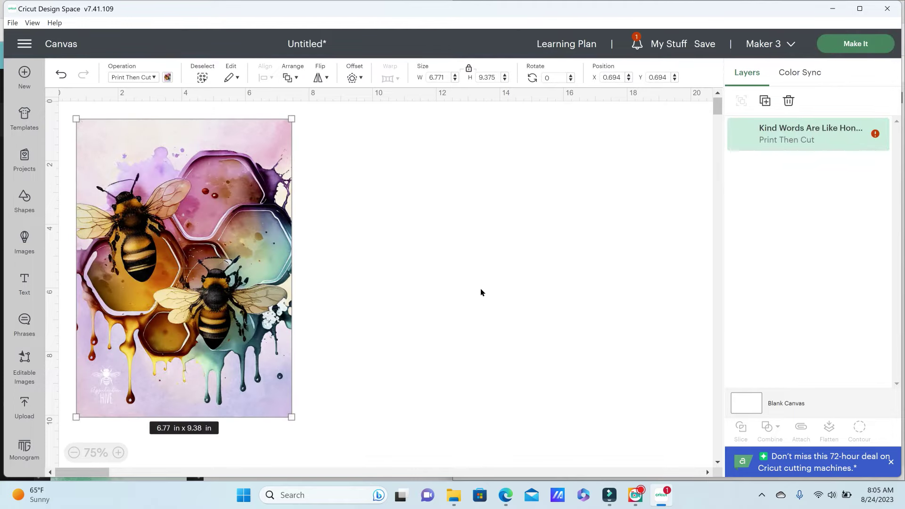
# - Resize the bee artwork to a height of 4.25 in and reposition it
pyautogui.moveTo(238, 225); pyautogui.dragTo(346, 239)
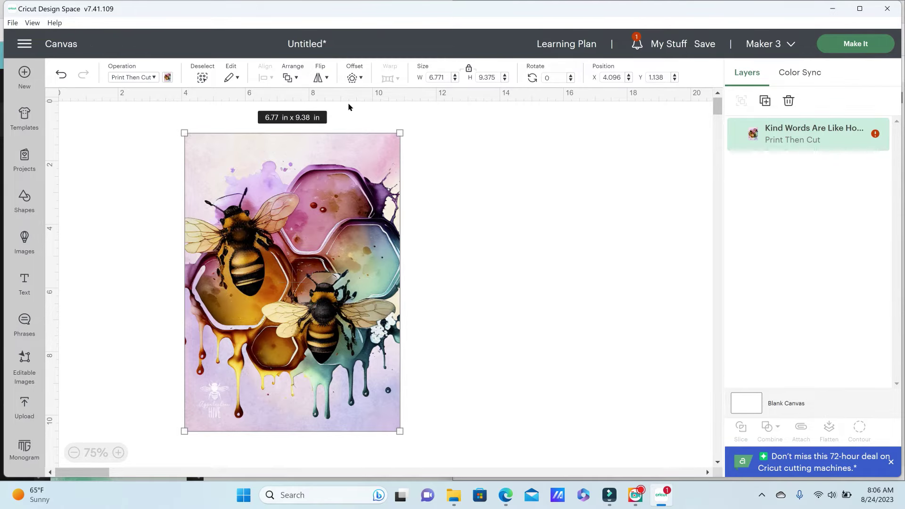
pyautogui.click(495, 77)
pyautogui.write('4.25')
pyautogui.press('Return')
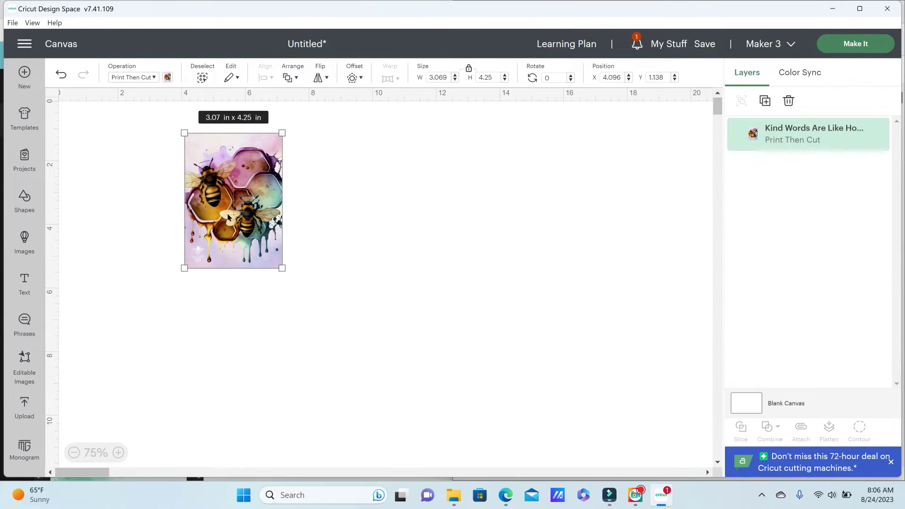
pyautogui.moveTo(227, 213); pyautogui.dragTo(292, 249)
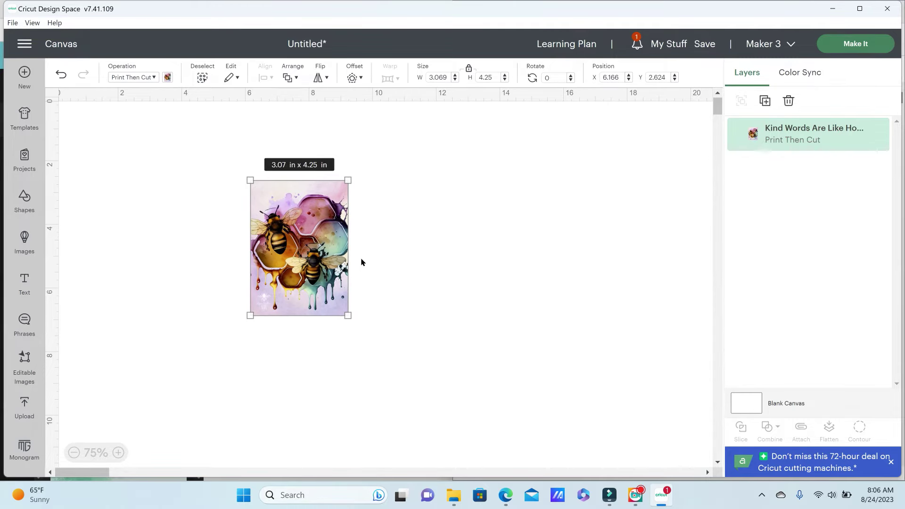
# - Duplicate the artwork, place the copy alongside, bottom-align both, and attach them
pyautogui.hotkey('ctrl', 'd')
pyautogui.moveTo(112, 222); pyautogui.dragTo(370, 261)
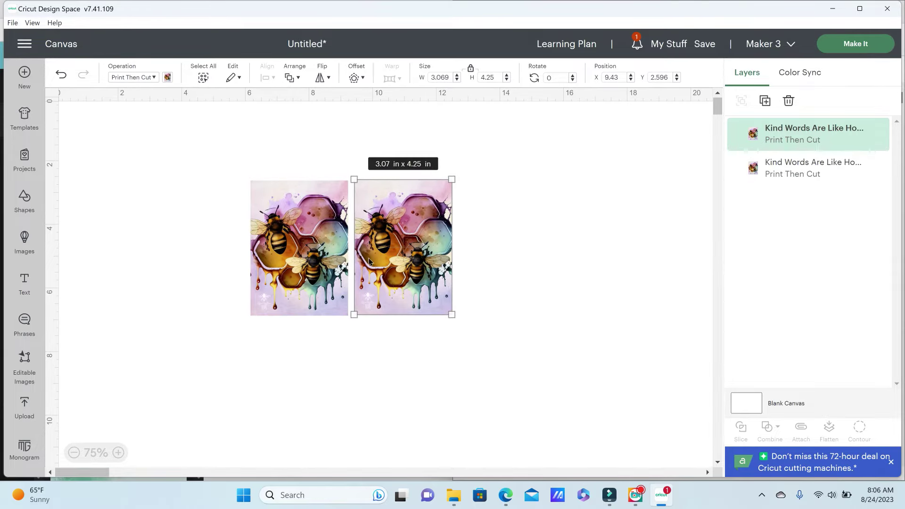
pyautogui.moveTo(208, 157); pyautogui.dragTo(533, 338)
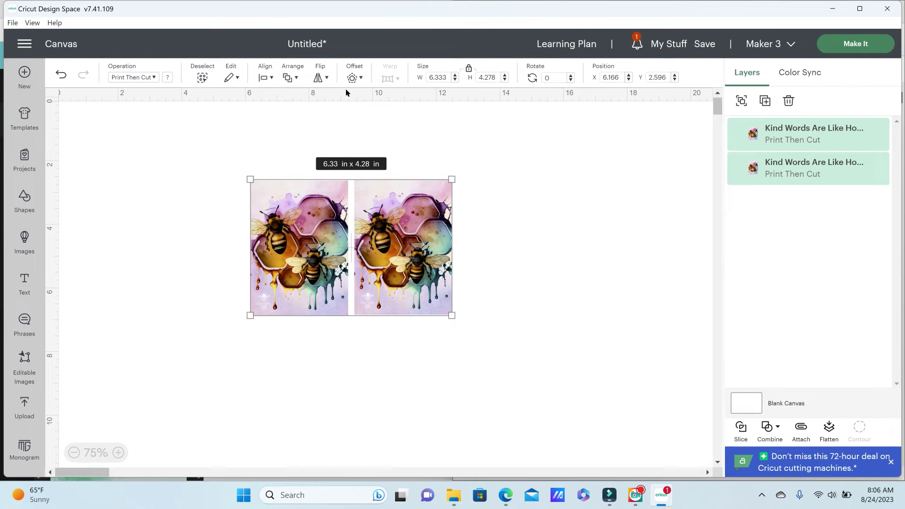
pyautogui.click(266, 78)
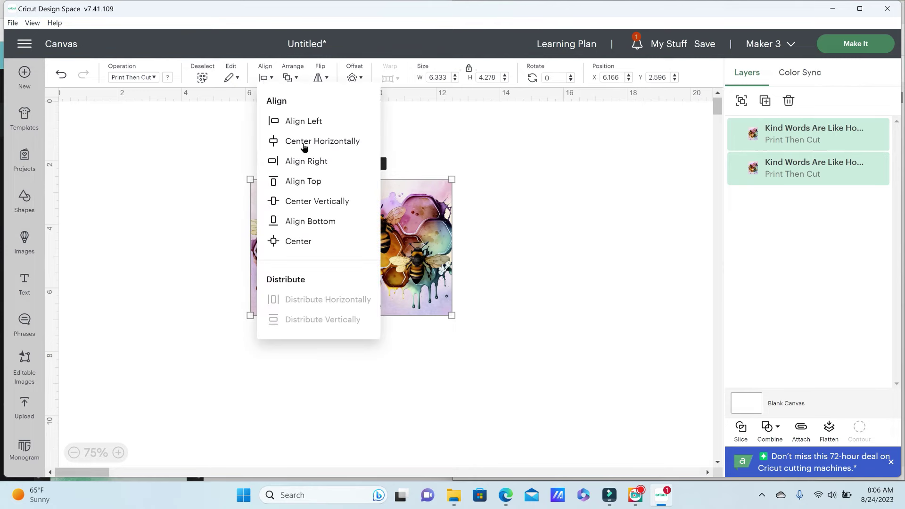
pyautogui.click(313, 222)
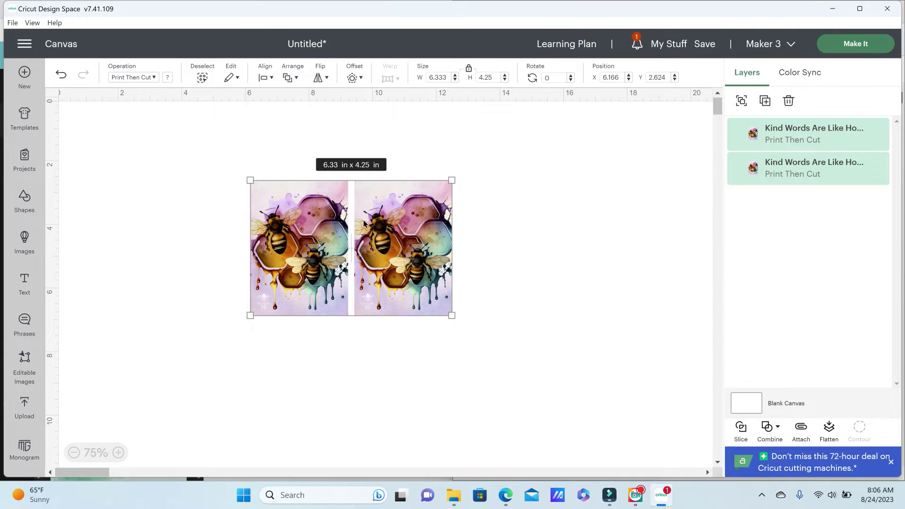
pyautogui.click(800, 430)
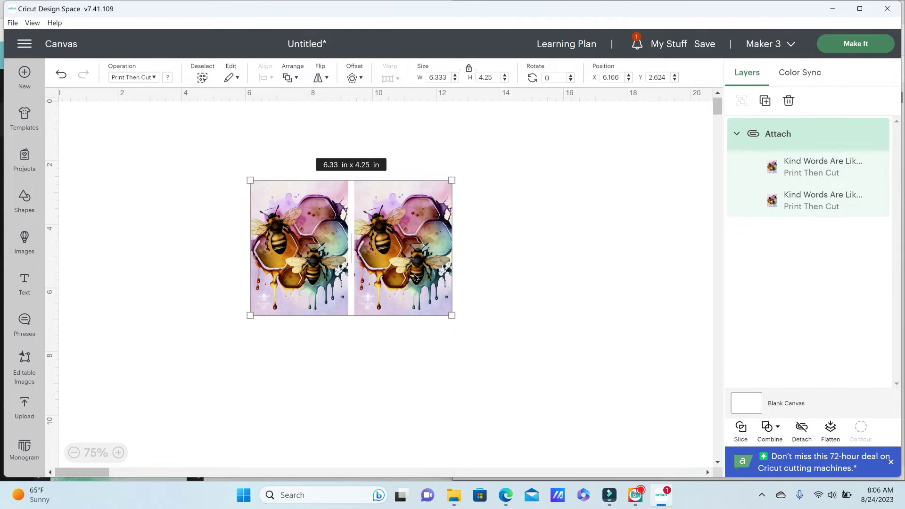
pyautogui.click(857, 44)
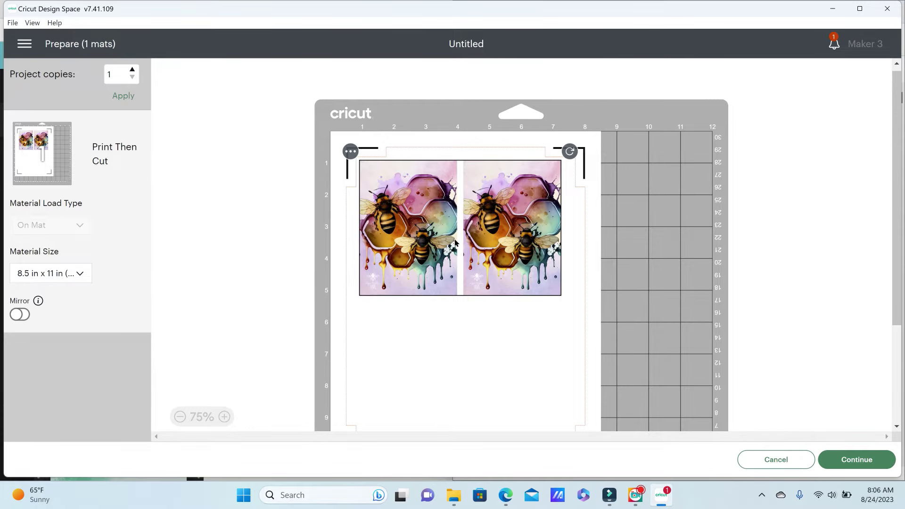
# - Apply 2 project copies so the mat holds four bee images in a 2×2 grid
pyautogui.scroll(-2, 455, 242)
pyautogui.scroll(2, 594, 175)
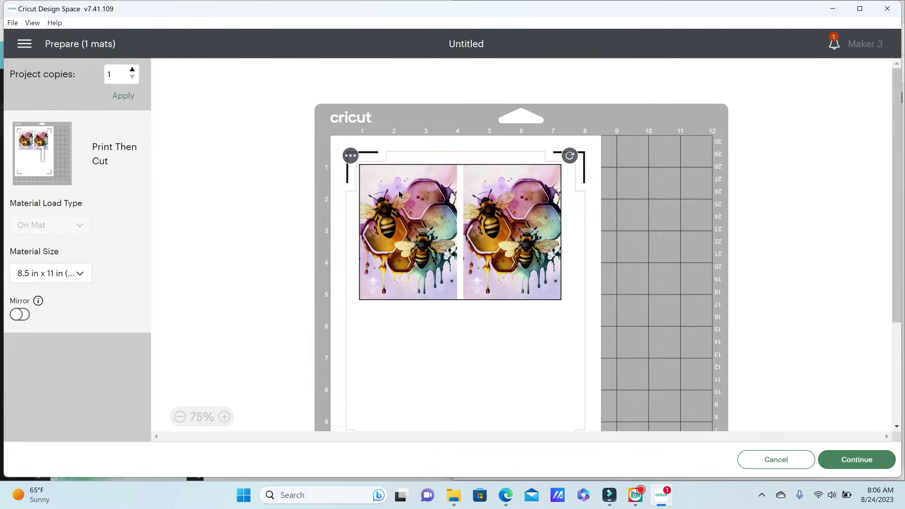
pyautogui.scroll(-1, 423, 258)
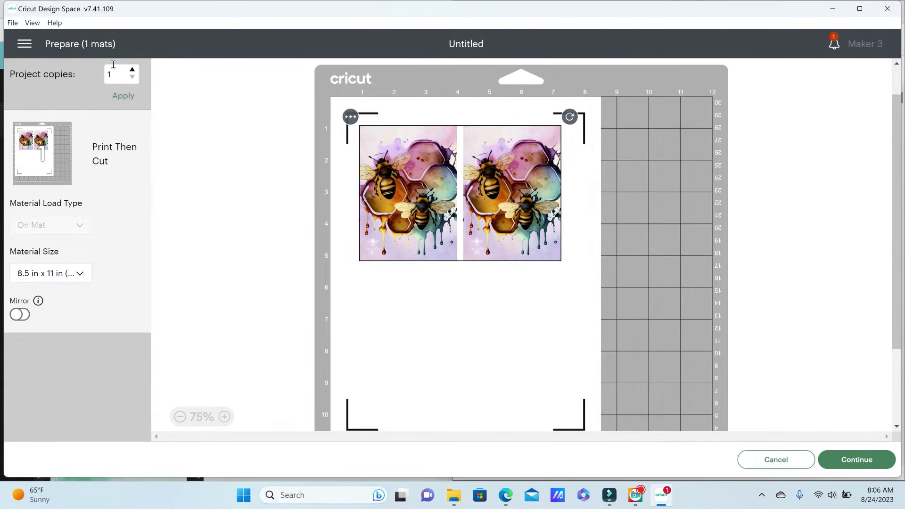
pyautogui.click(128, 95)
pyautogui.scroll(-1, 525, 266)
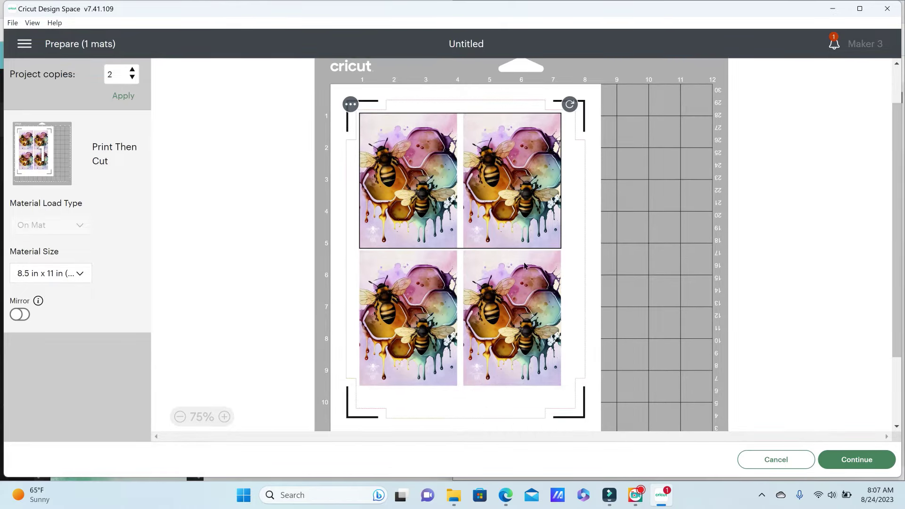
pyautogui.click(592, 327)
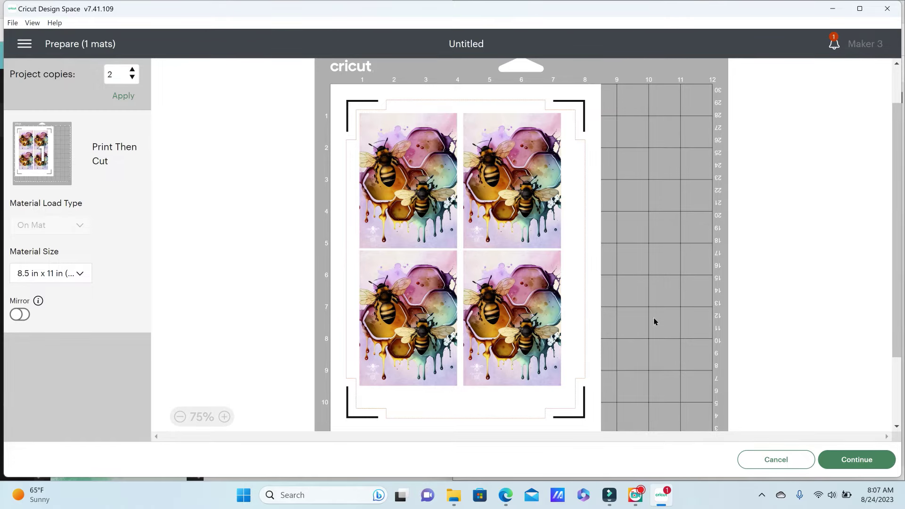
# - Send the mat to the printer with Add Bleed off and Use System Dialog on, then print
pyautogui.click(853, 460)
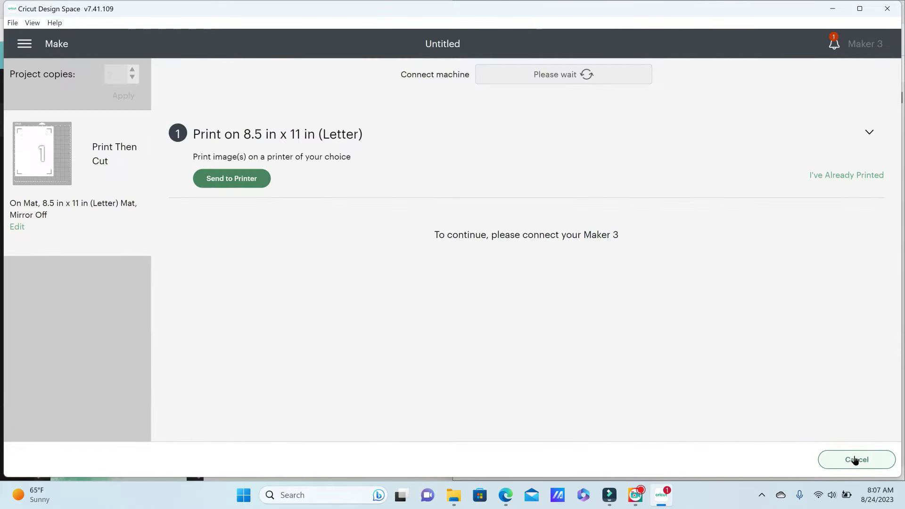
pyautogui.click(244, 182)
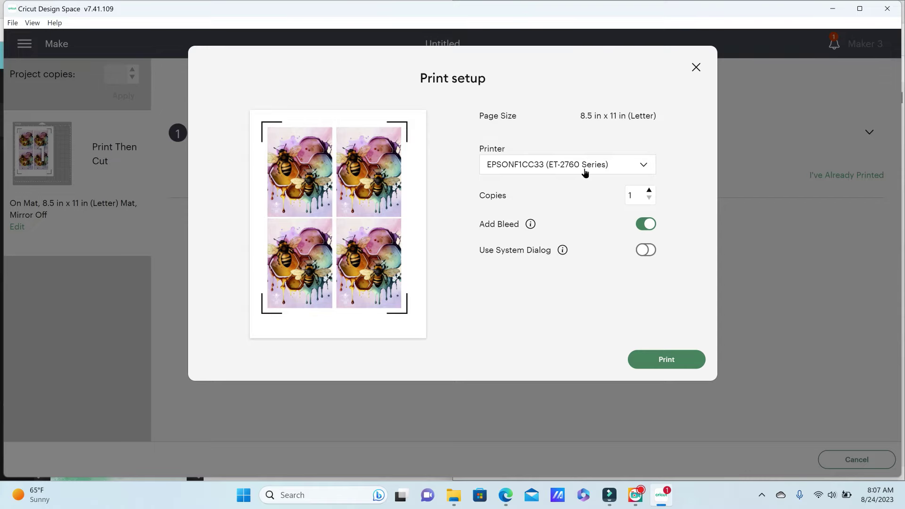
pyautogui.click(649, 226)
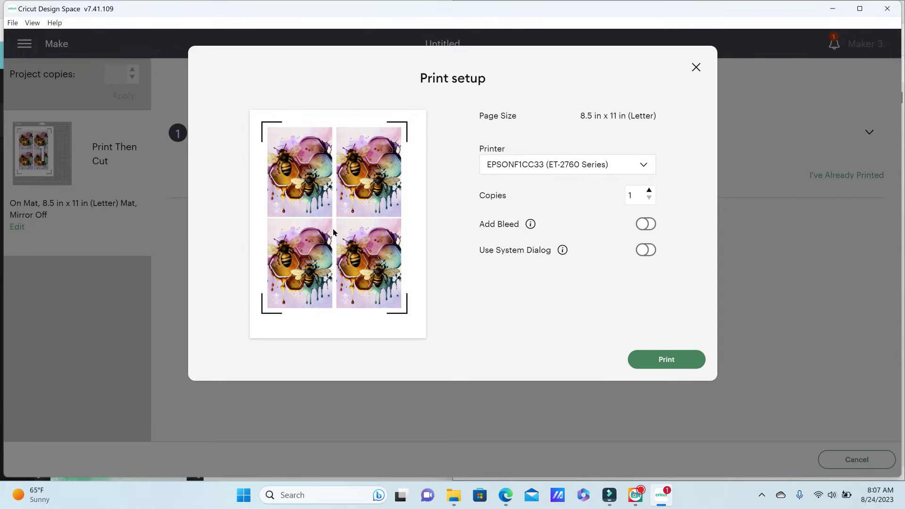
pyautogui.click(642, 250)
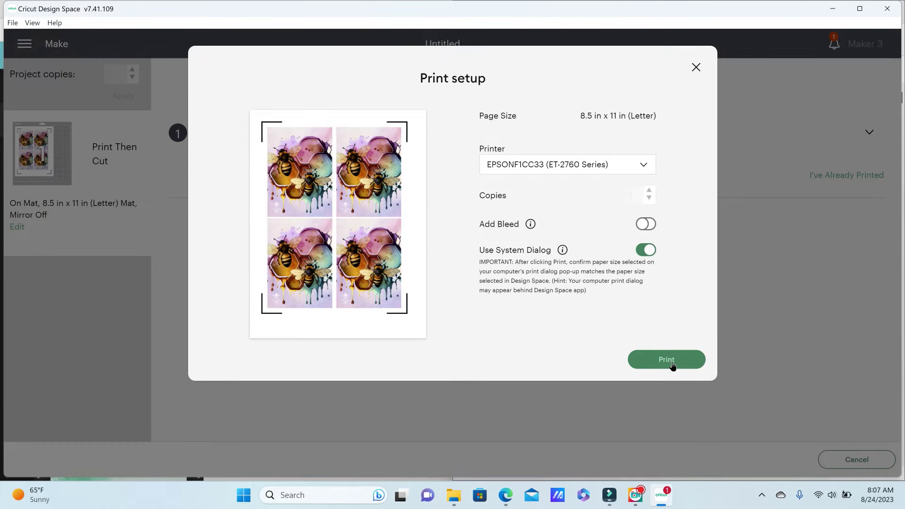
pyautogui.click(673, 364)
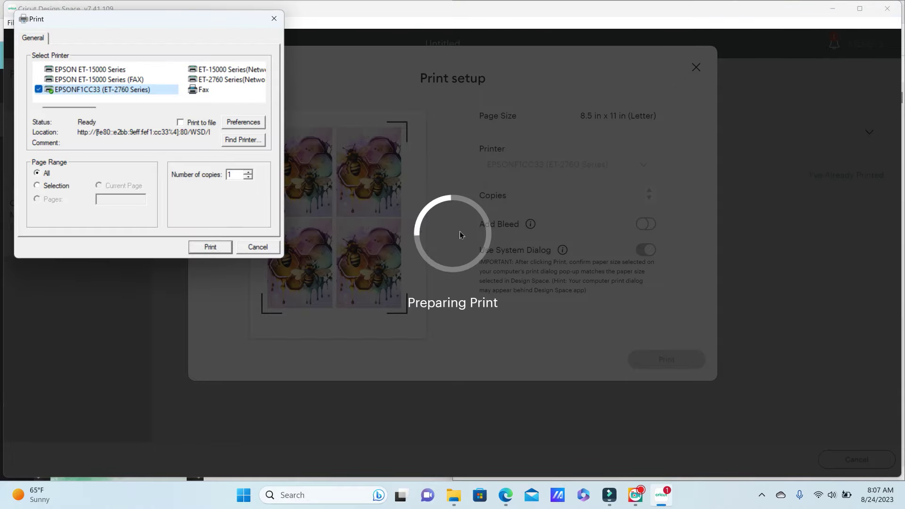
# - Set the Epson preferences to Premium Presentation Paper Matte, High quality and Mirror Image, then confirm
pyautogui.click(236, 125)
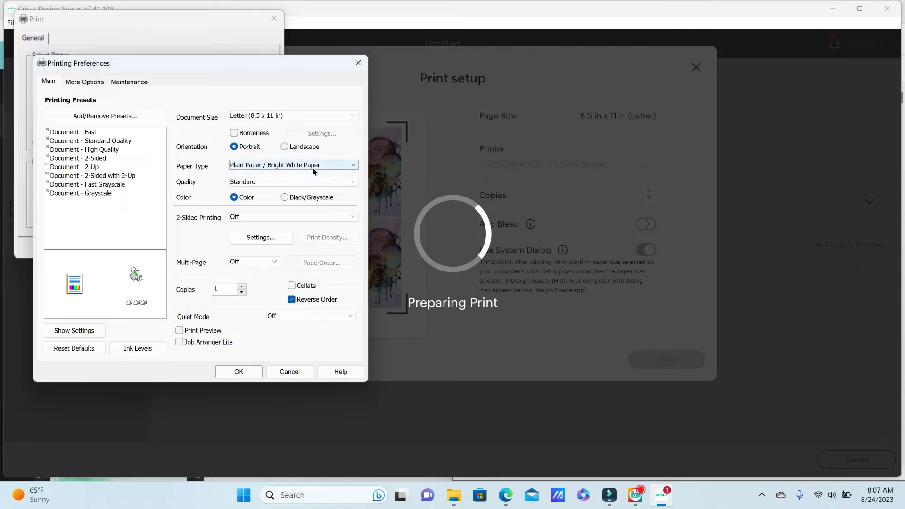
pyautogui.click(319, 168)
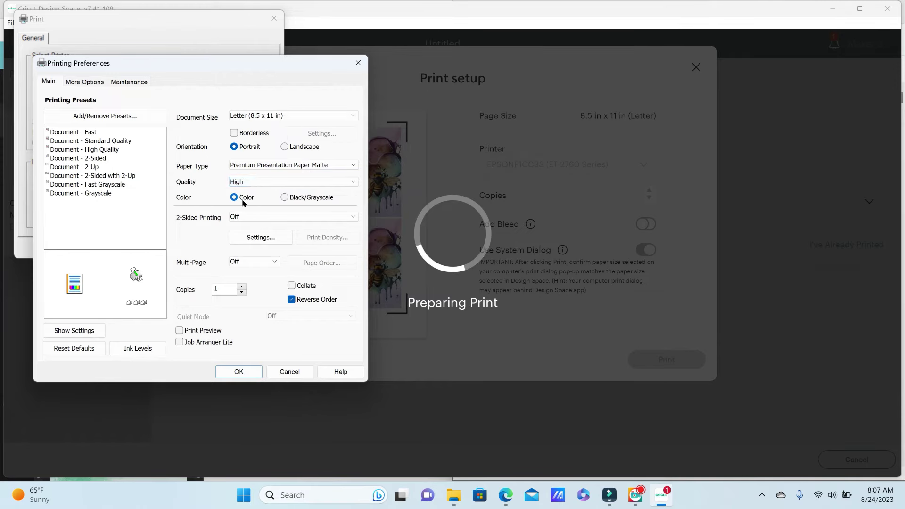
pyautogui.click(82, 80)
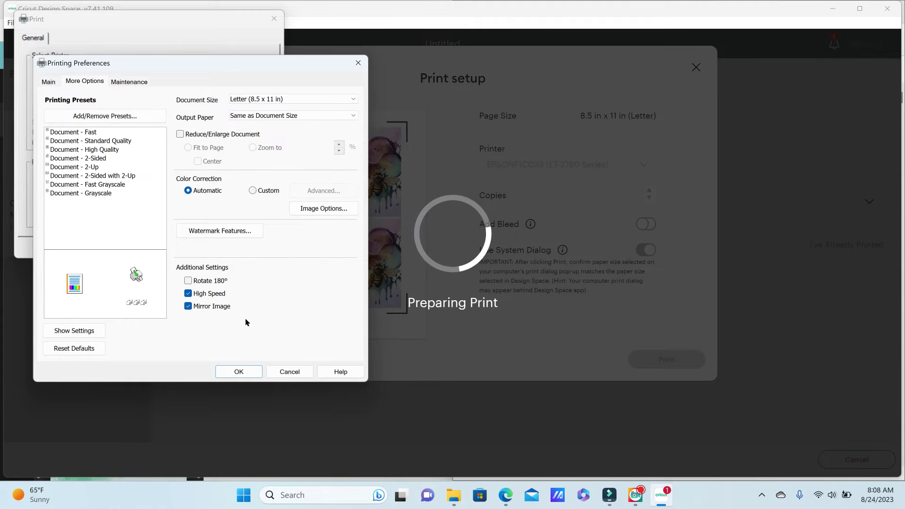
pyautogui.click(239, 372)
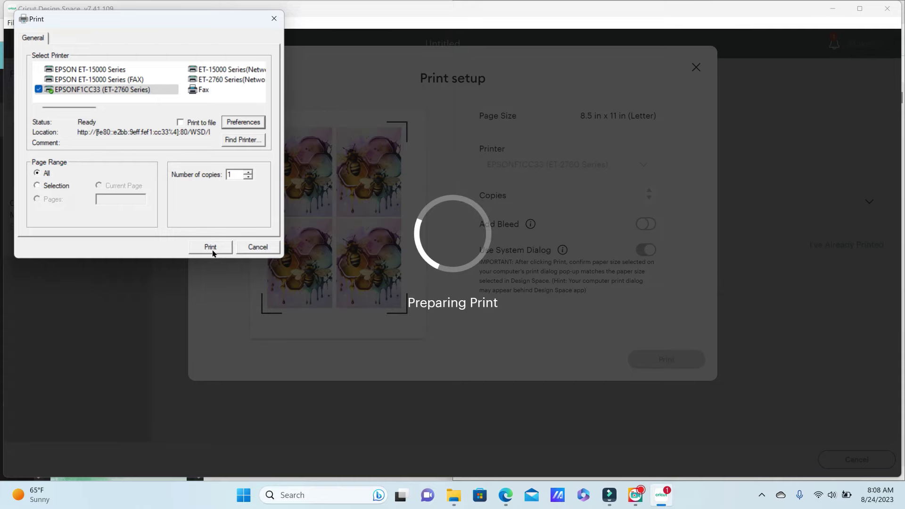